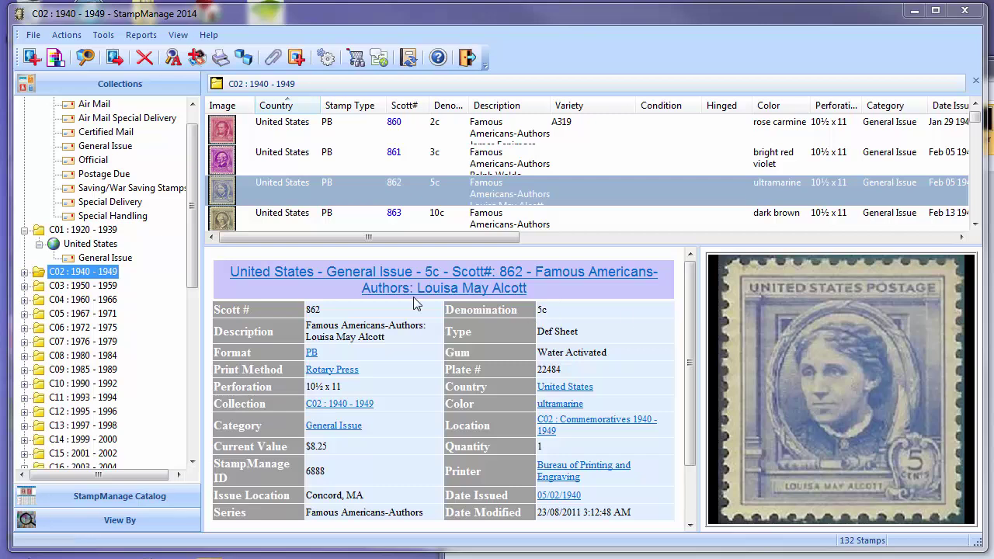
Step: Open the USA First Day Covers collection and switch to Paint to view the scanned American Revolution cover
left_click_drag(191, 213, 193, 201)
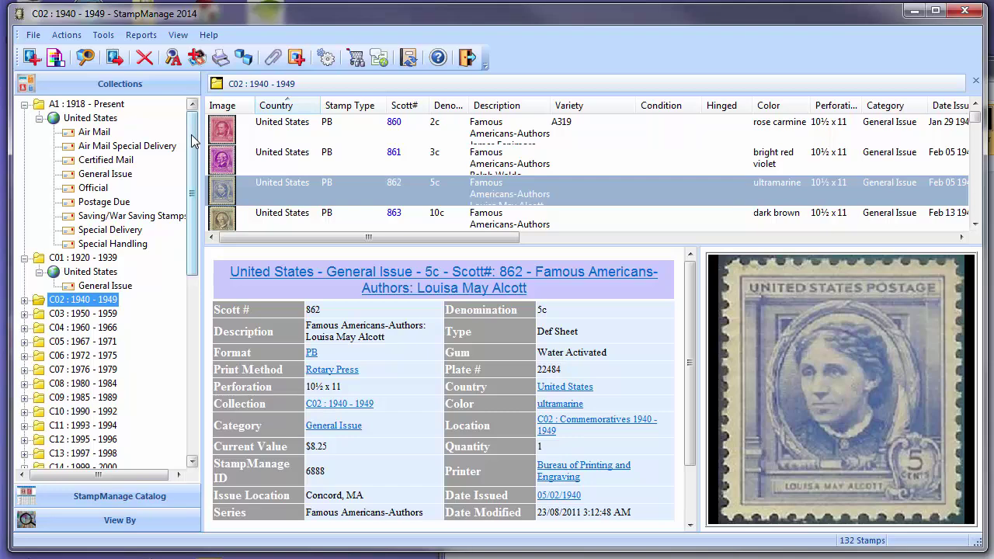
left_click_drag(191, 134, 189, 333)
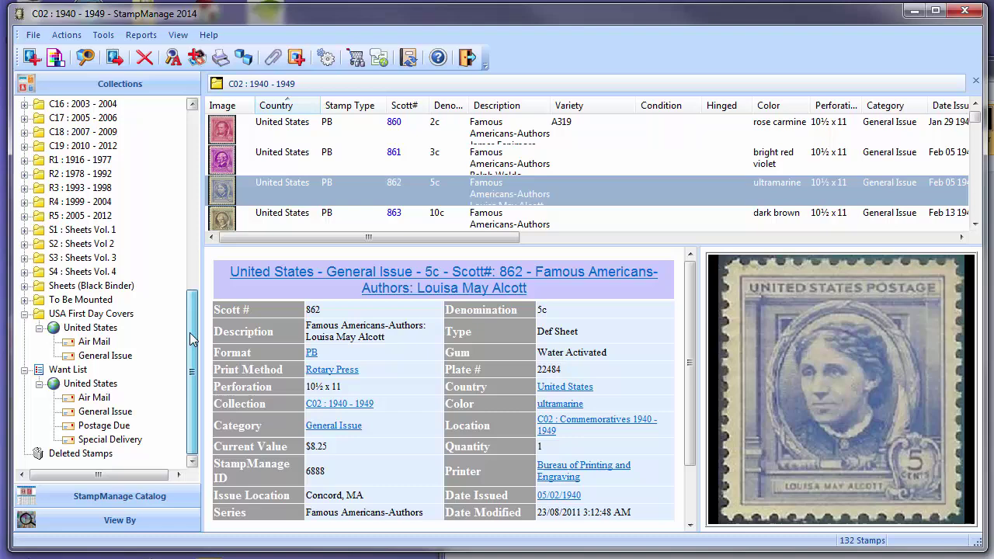
left_click(87, 314)
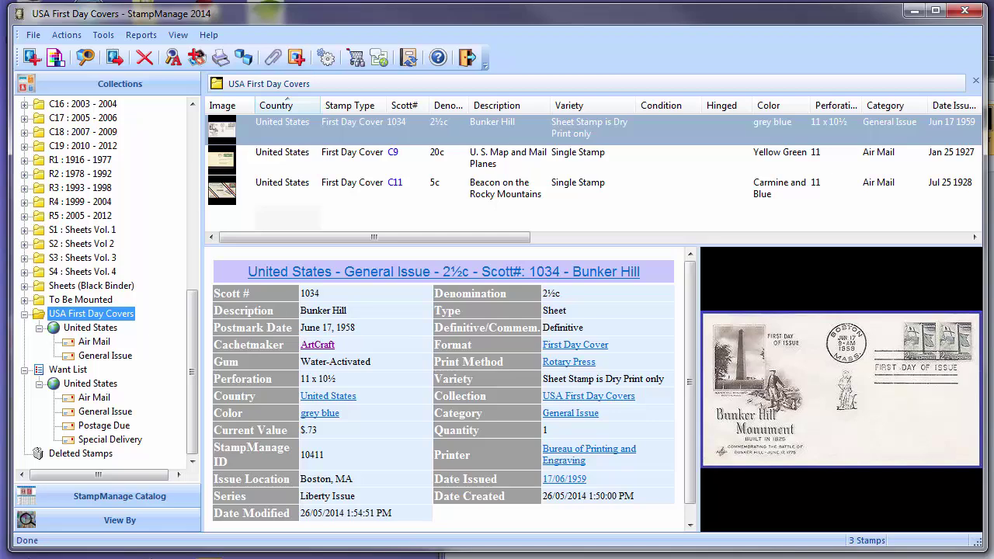
key("alt+Tab")
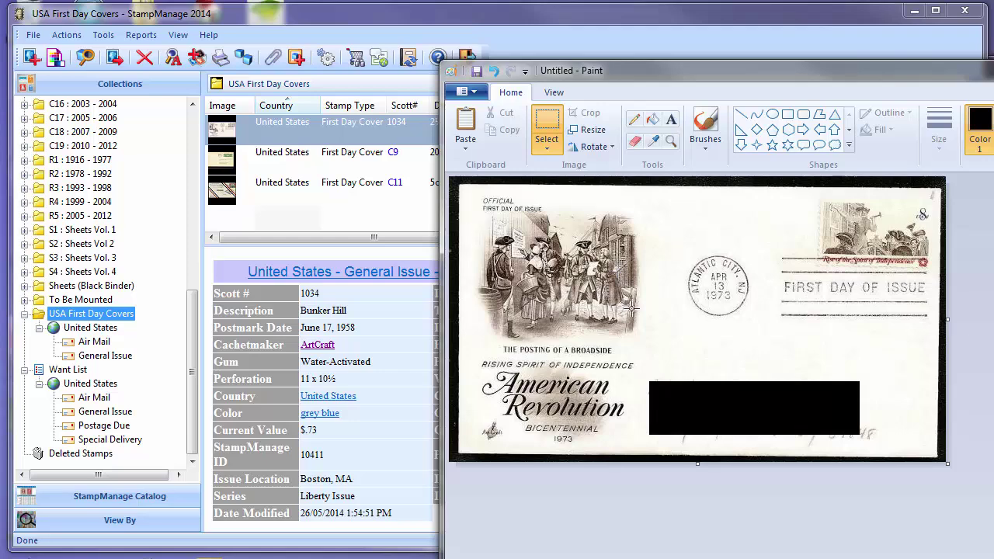
Step: Return to StampManage, start adding a stamp and select Scott number 1477 from the United States General Issue list
left_click(476, 20)
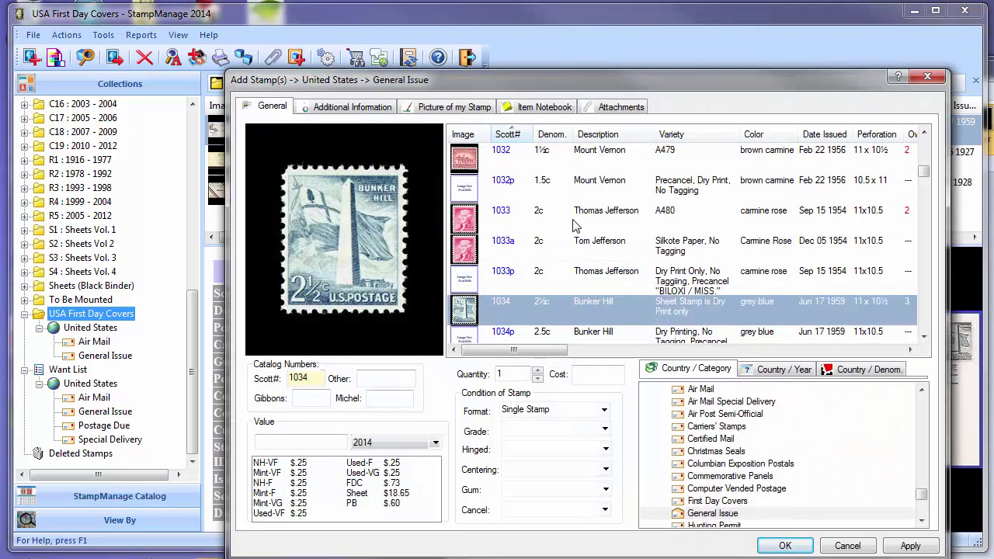
left_click(575, 221)
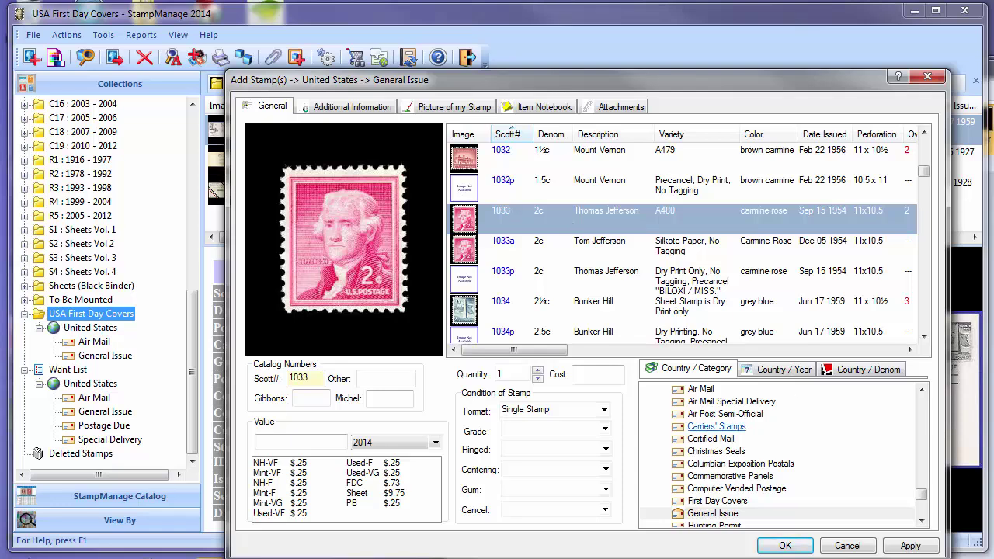
left_click_drag(920, 493, 921, 494)
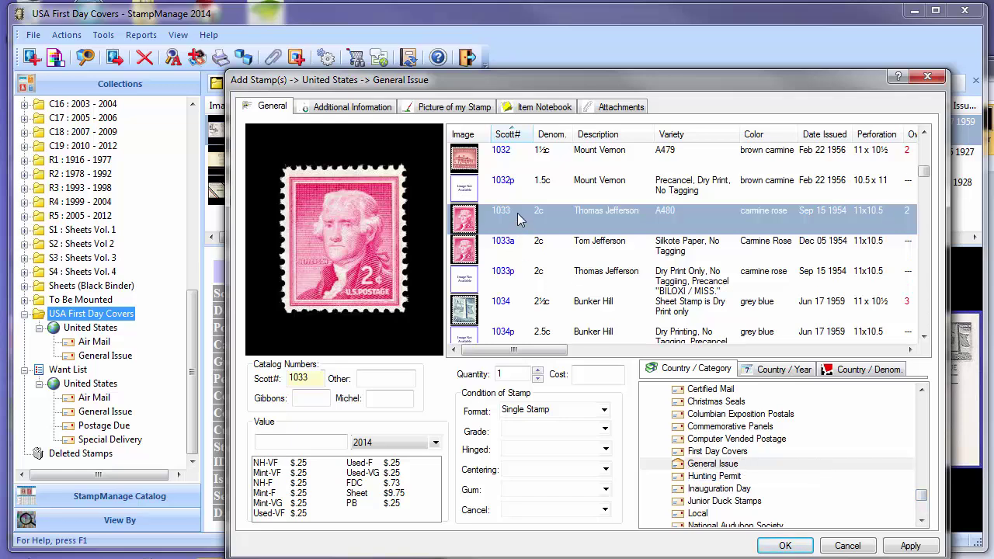
type("1477")
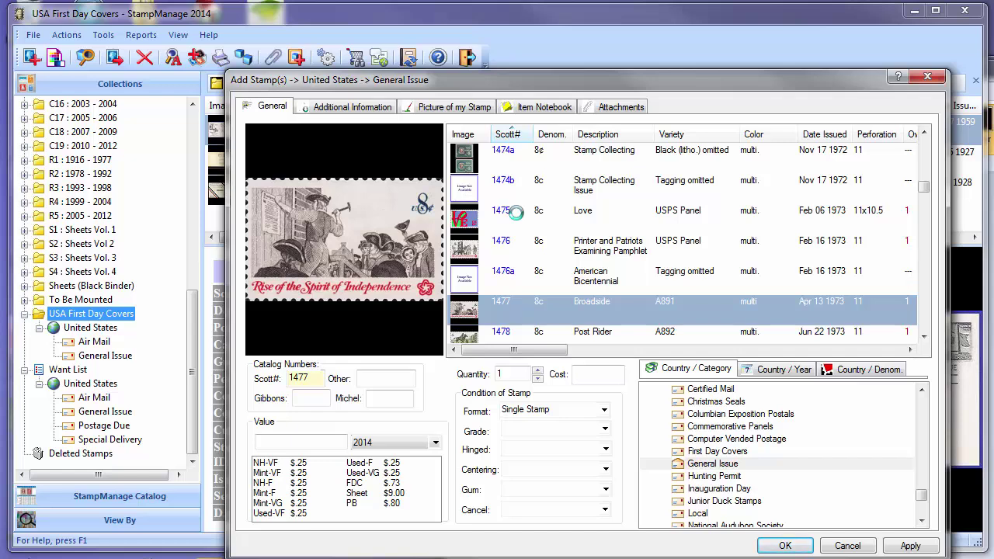
Step: Apply the 2014 FDC value of $.73 and the First Day Cover format to the new stamp
left_click(365, 487)
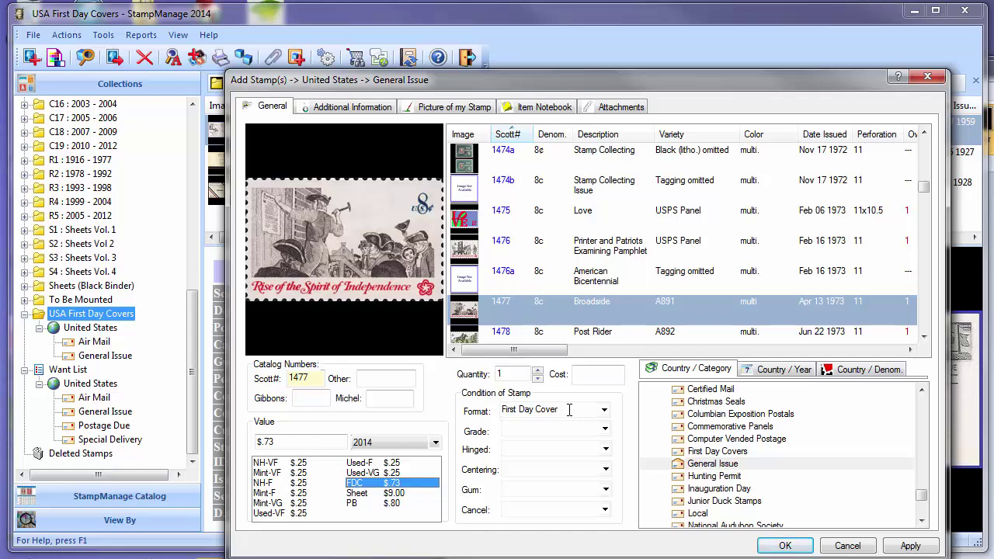
left_click(604, 410)
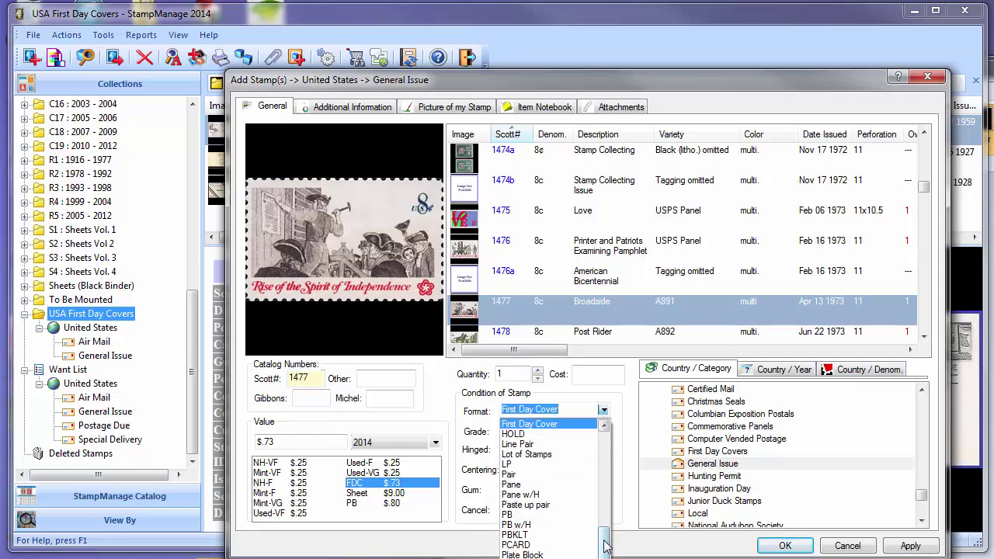
left_click_drag(605, 547, 610, 524)
left_click(618, 405)
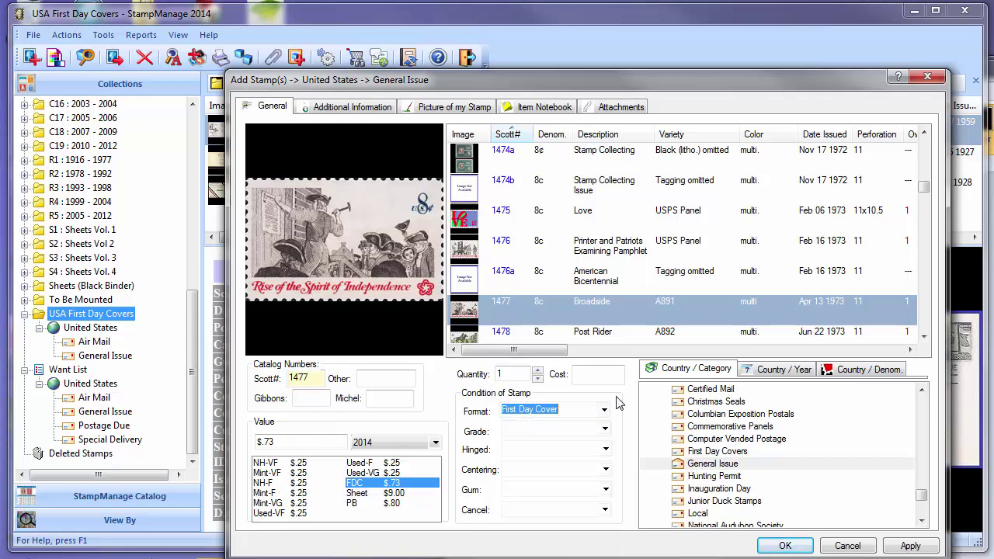
Step: Copy the cover scan from Paint and paste it into StampManage as Image 1 of the new stamp
left_click(454, 110)
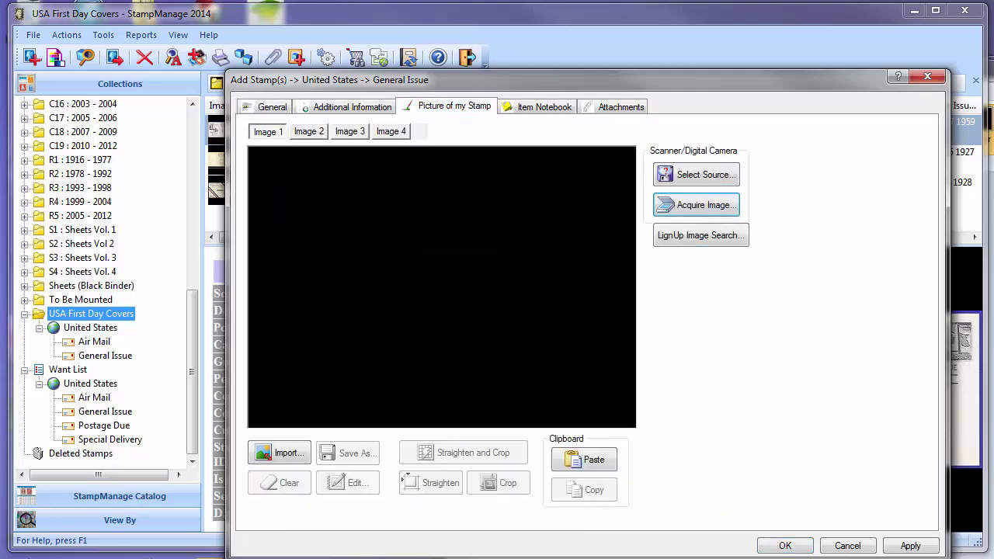
key("alt+Tab")
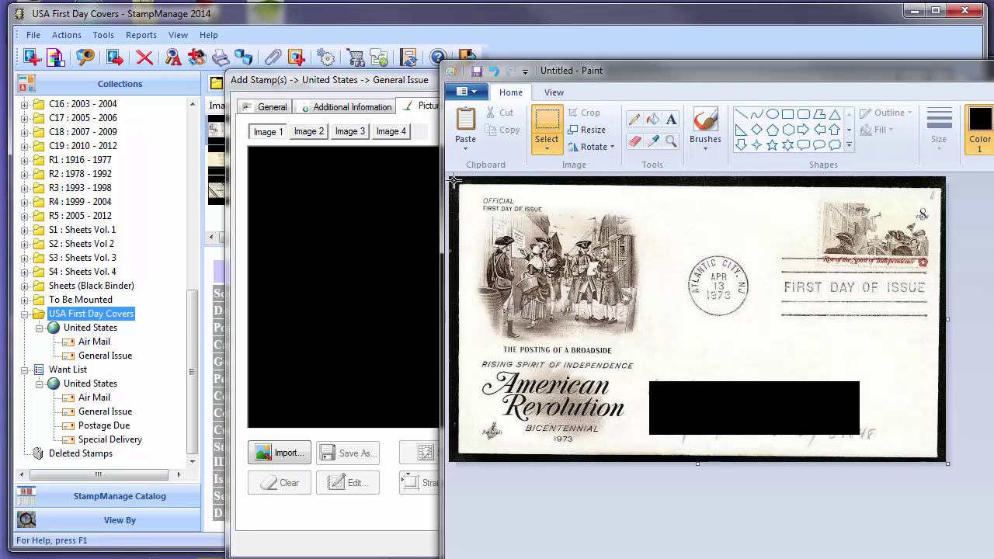
mouse_move(455, 181)
left_mouse_down()
mouse_move(750, 340)
mouse_move(903, 455)
mouse_move(942, 459)
left_mouse_up()
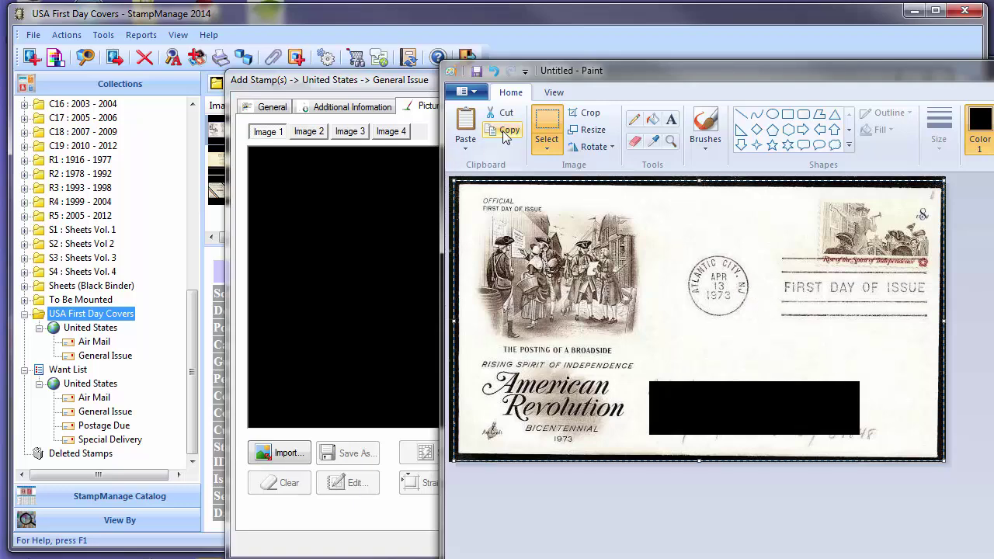
left_click(506, 134)
left_click(415, 87)
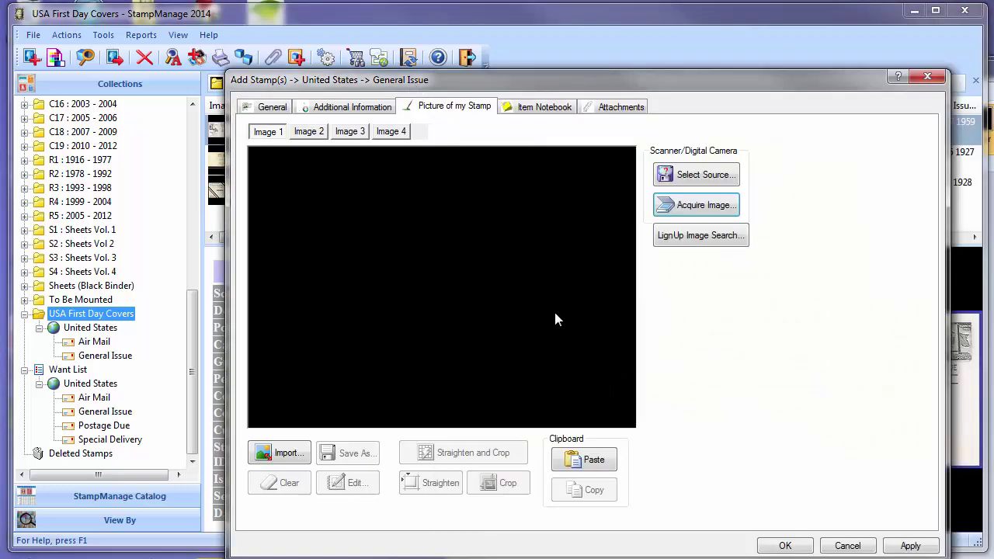
left_click(593, 462)
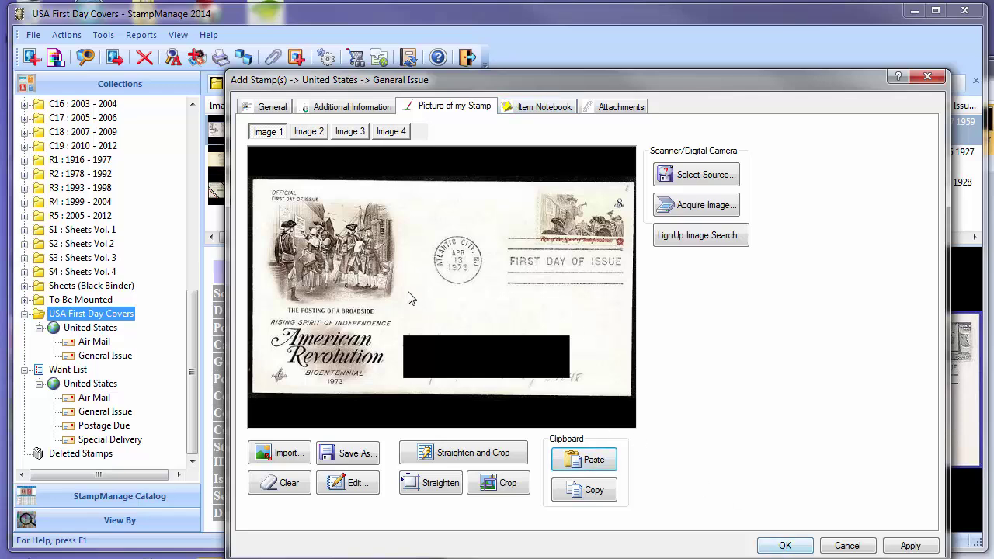
Step: Set the cachetmaker to ArtCraft in the additional information and save the new first day cover
left_click(321, 108)
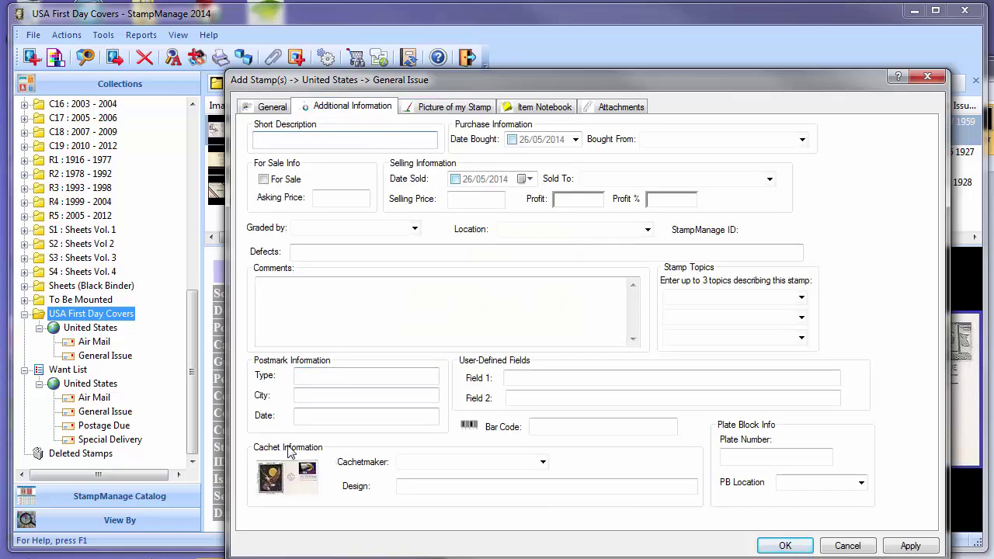
left_click(542, 463)
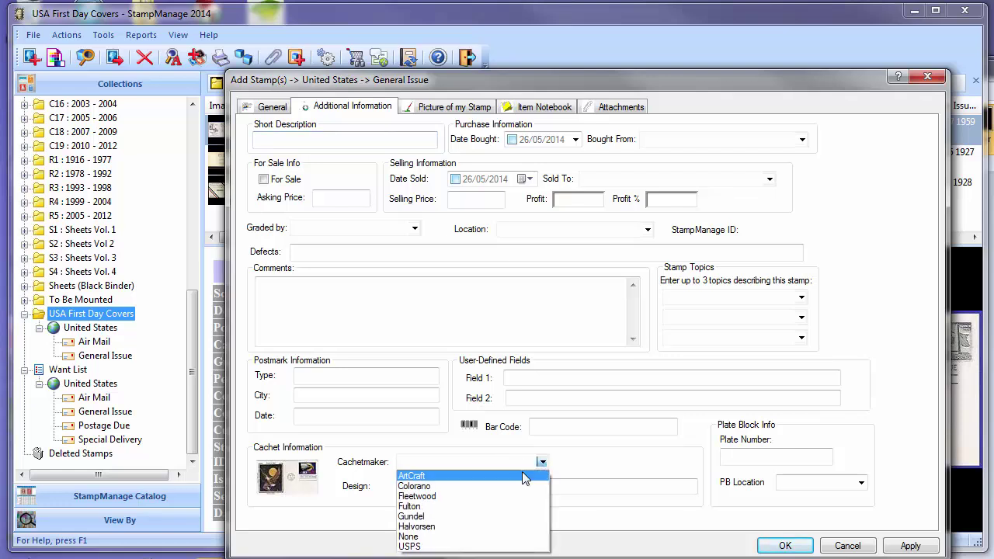
left_click(524, 476)
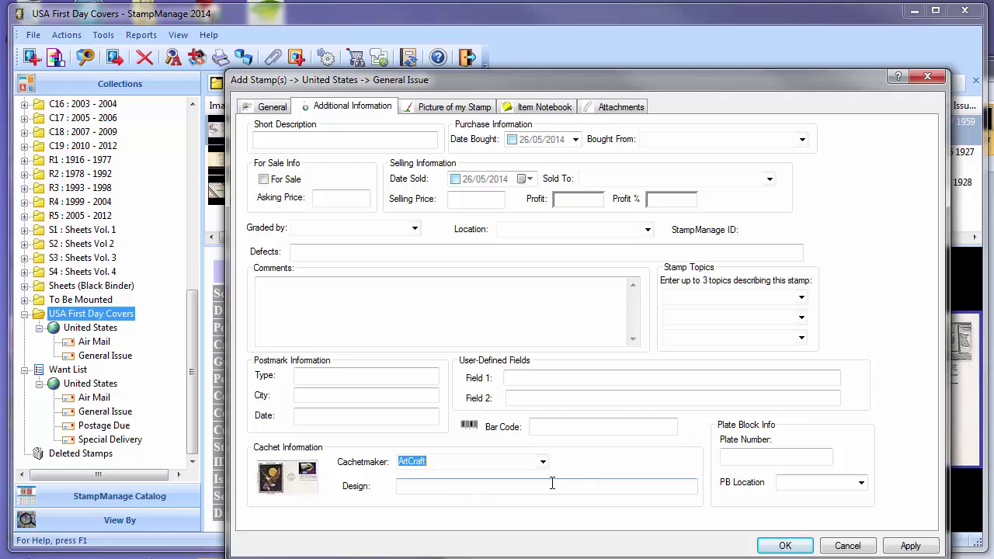
left_click(785, 547)
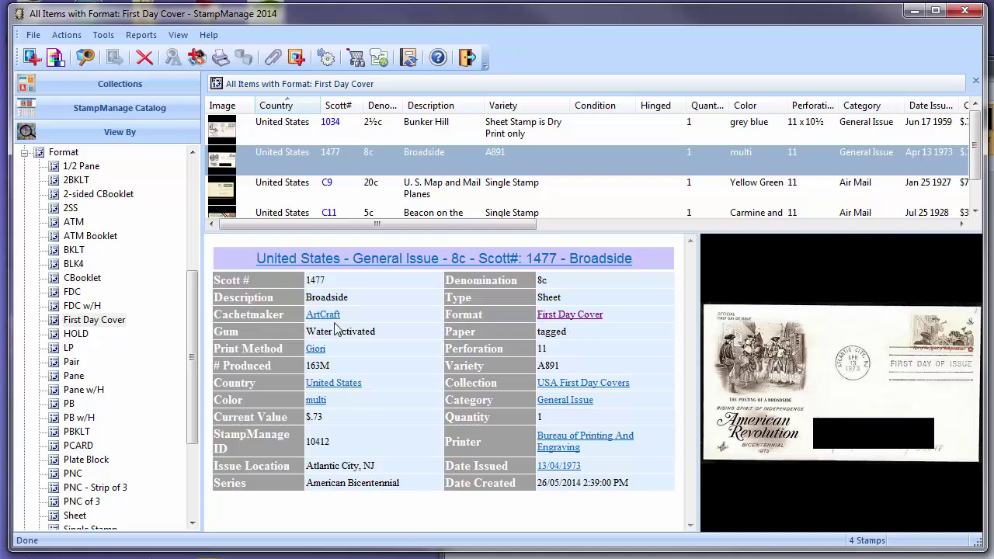
Step: Enlarge the stamp list area so that every item with the First Day Cover format fits
left_click_drag(194, 334, 186, 227)
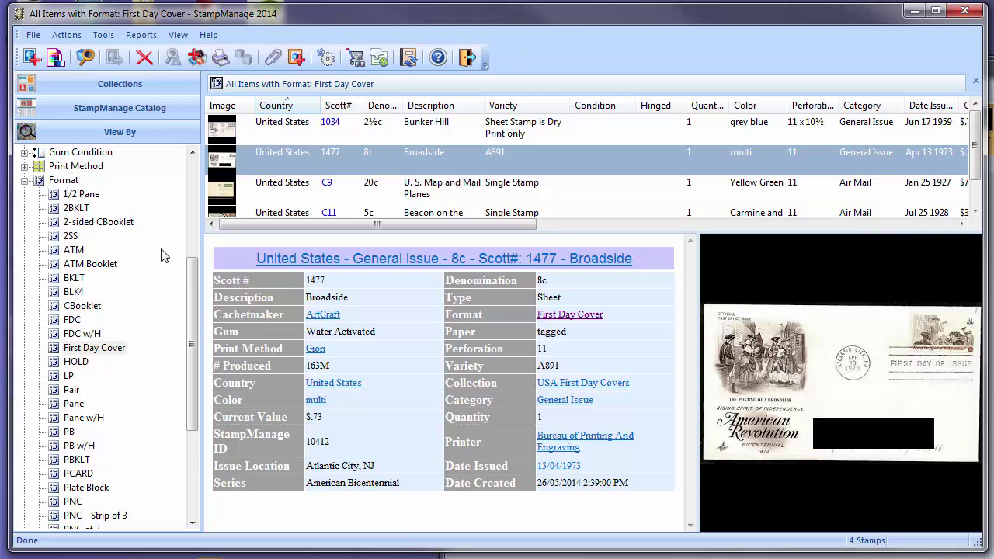
left_click_drag(193, 284, 193, 322)
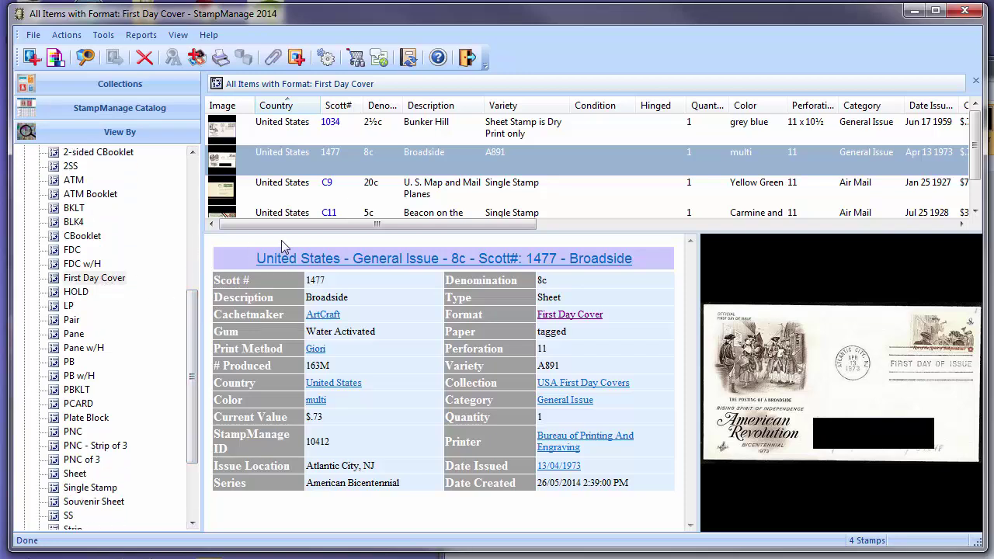
left_click_drag(284, 232, 288, 287)
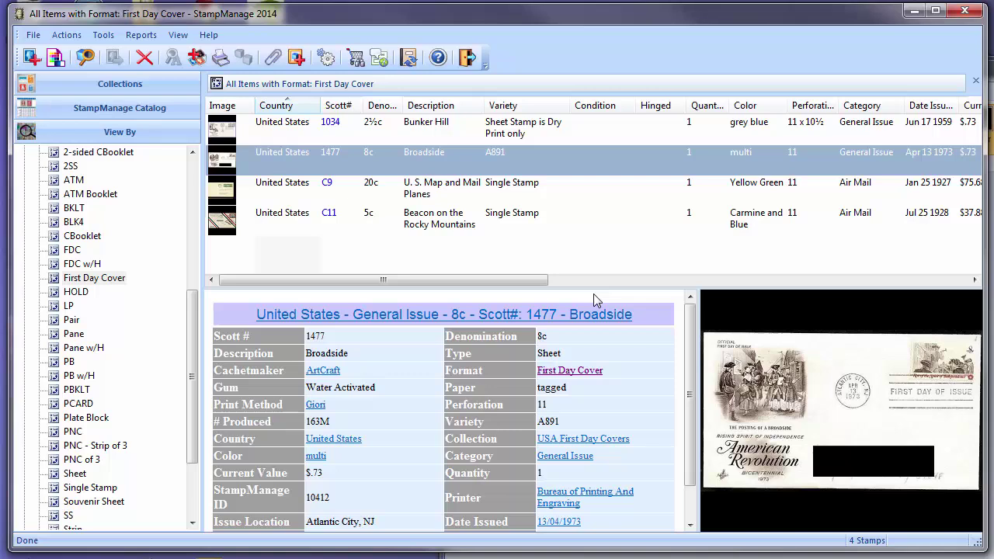
Step: Preview the All First Day Covers Owned Report on screen for all pages, and close the preview
left_click(142, 36)
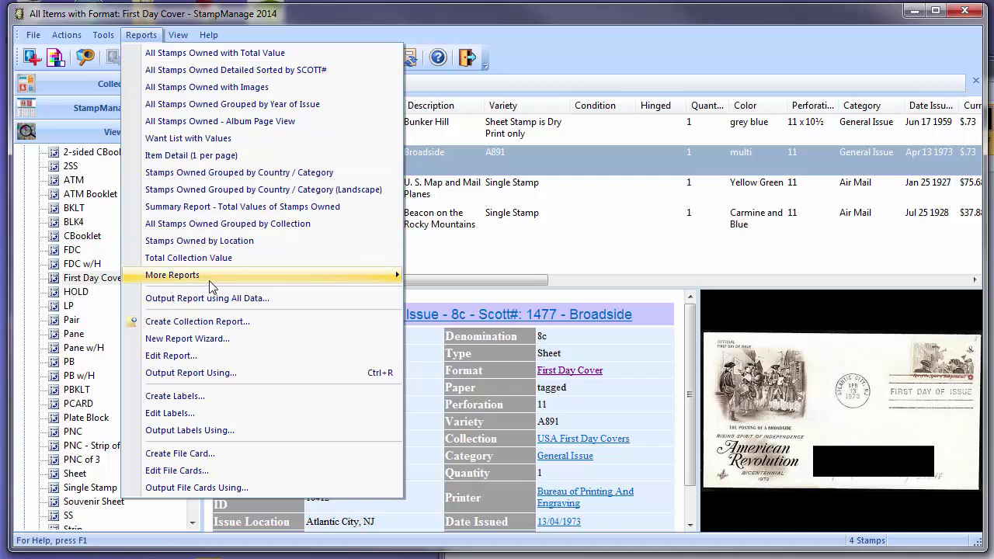
mouse_move(211, 284)
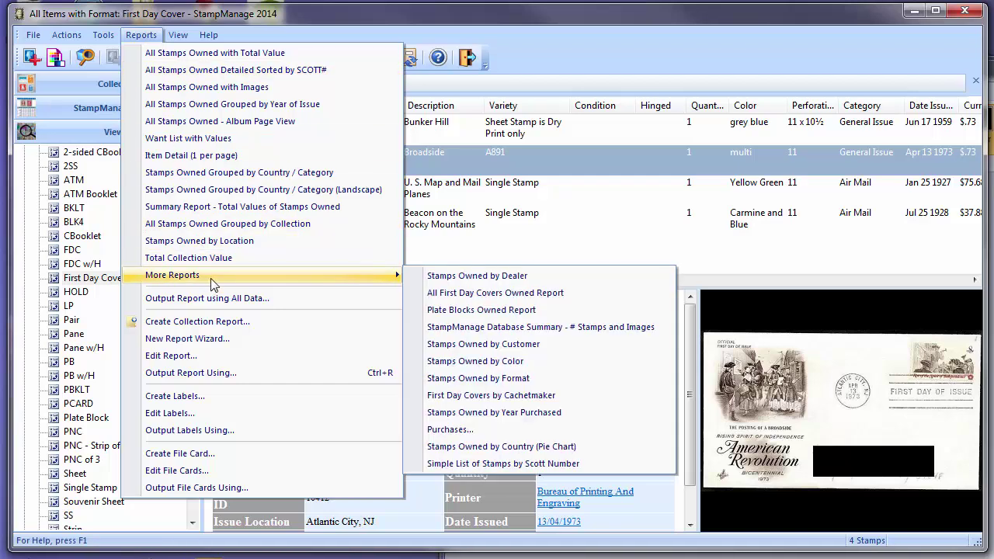
left_click(559, 295)
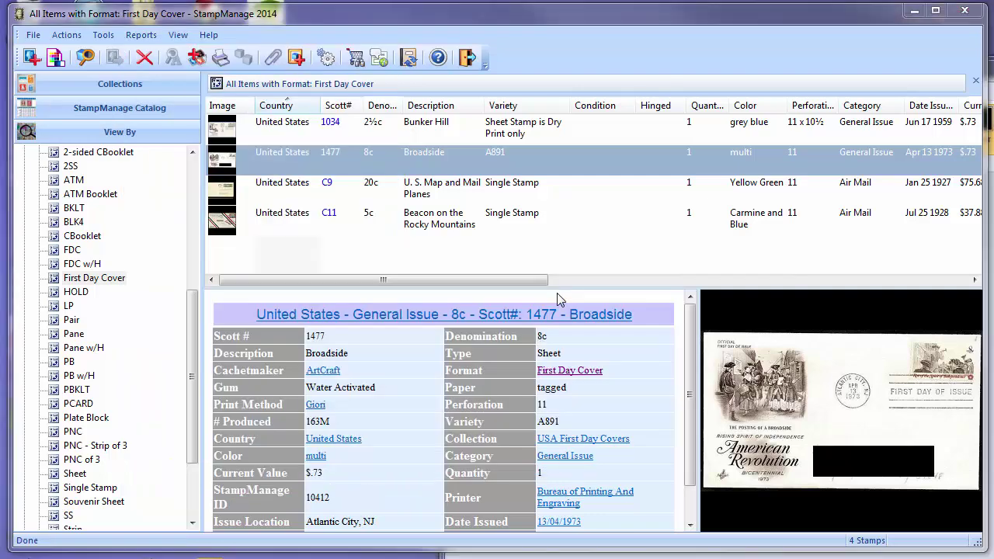
left_click(729, 229)
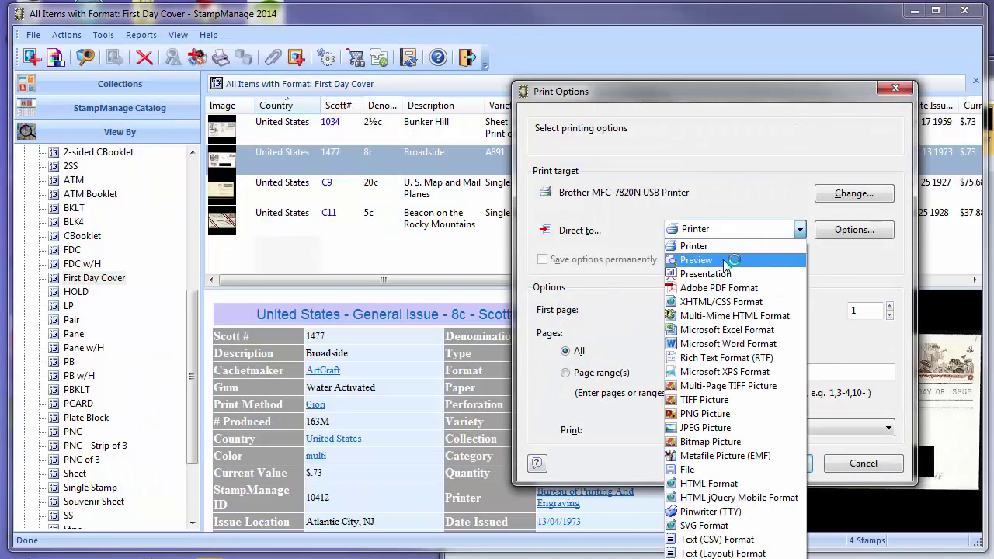
left_click(734, 259)
left_click(771, 464)
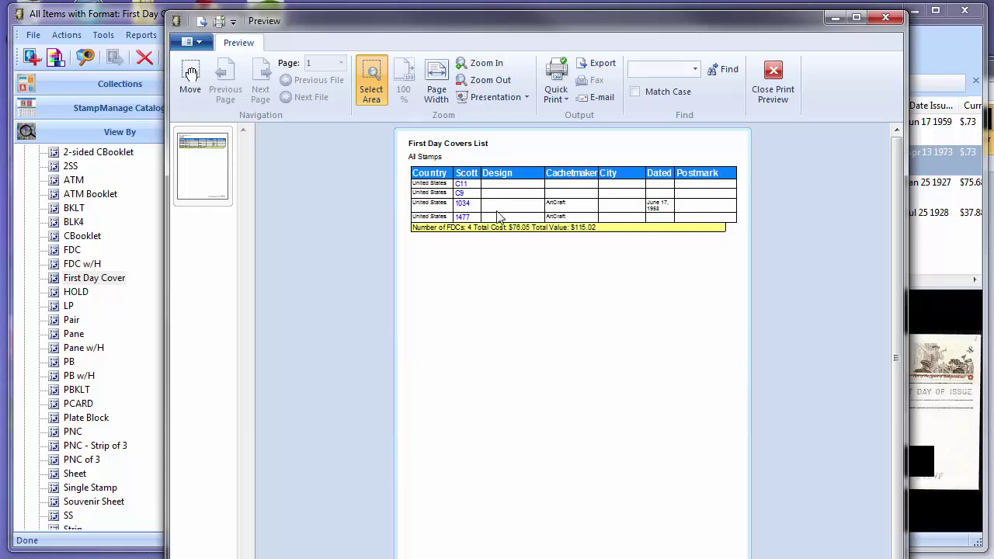
left_click_drag(473, 23, 419, 28)
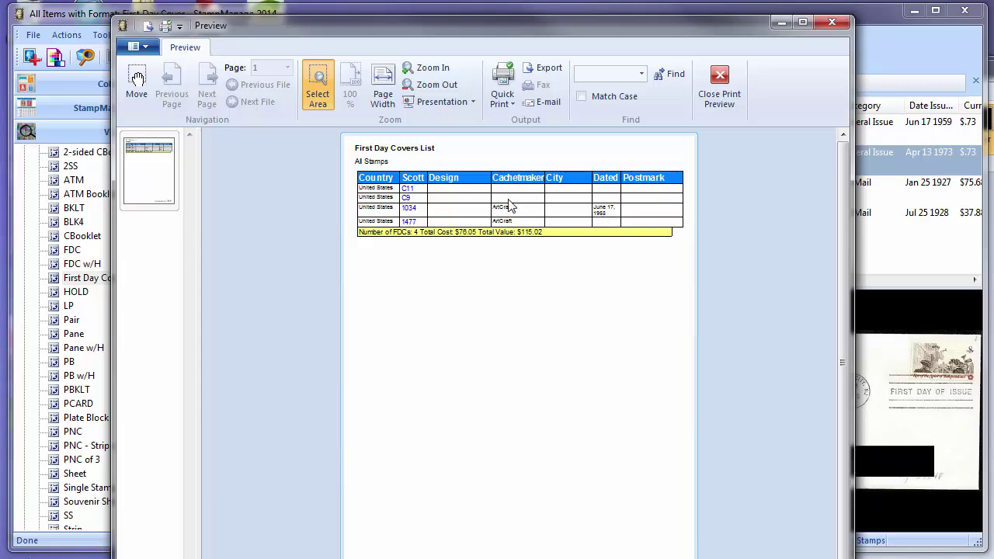
left_click(831, 22)
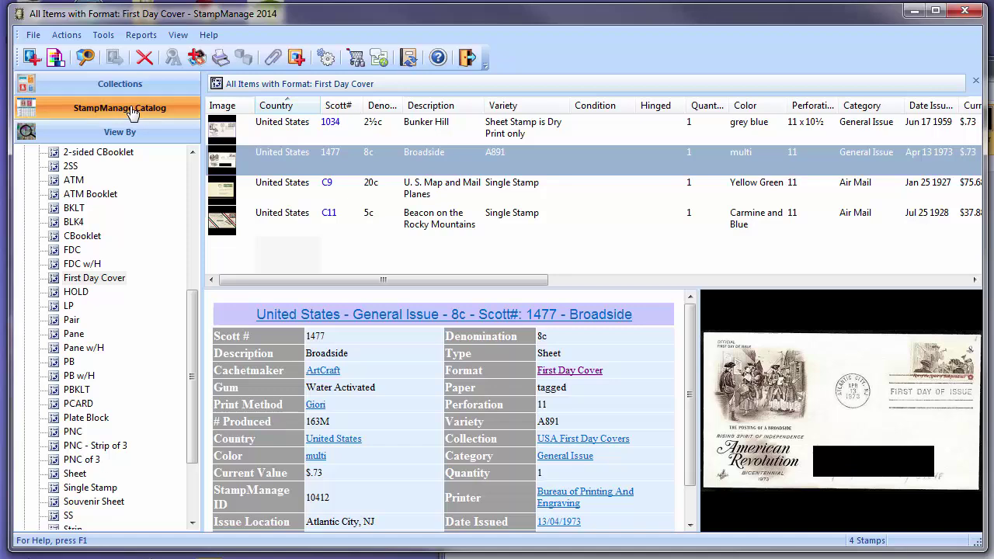
Step: Open the United States Air Mail category of the 2014 database in the StampManage Catalog
left_click(132, 111)
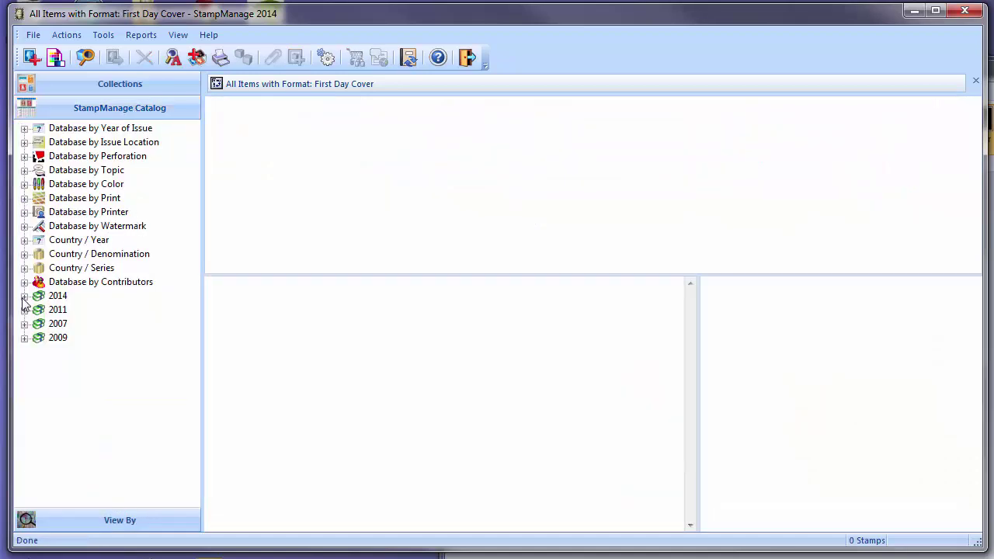
left_click(24, 295)
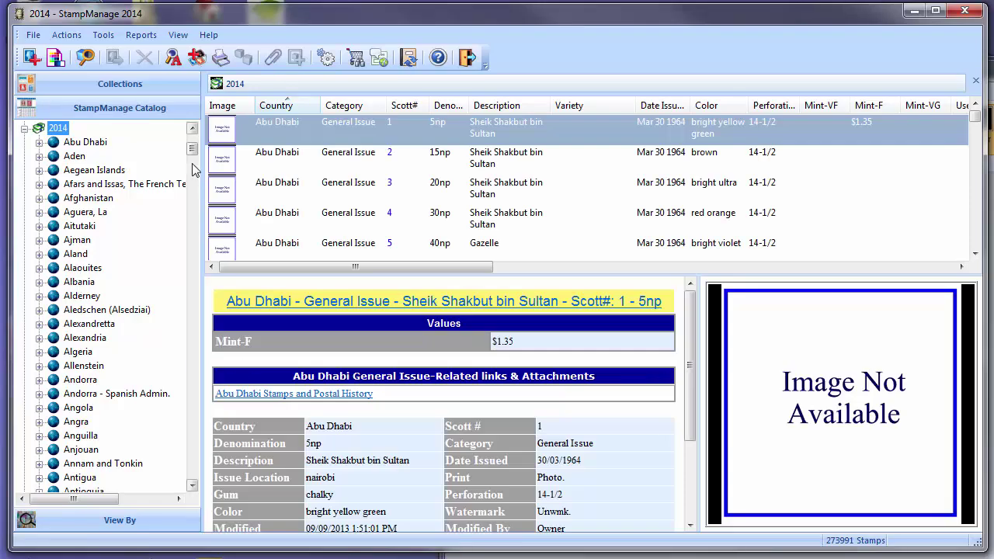
left_click_drag(191, 148, 217, 464)
left_click(38, 393)
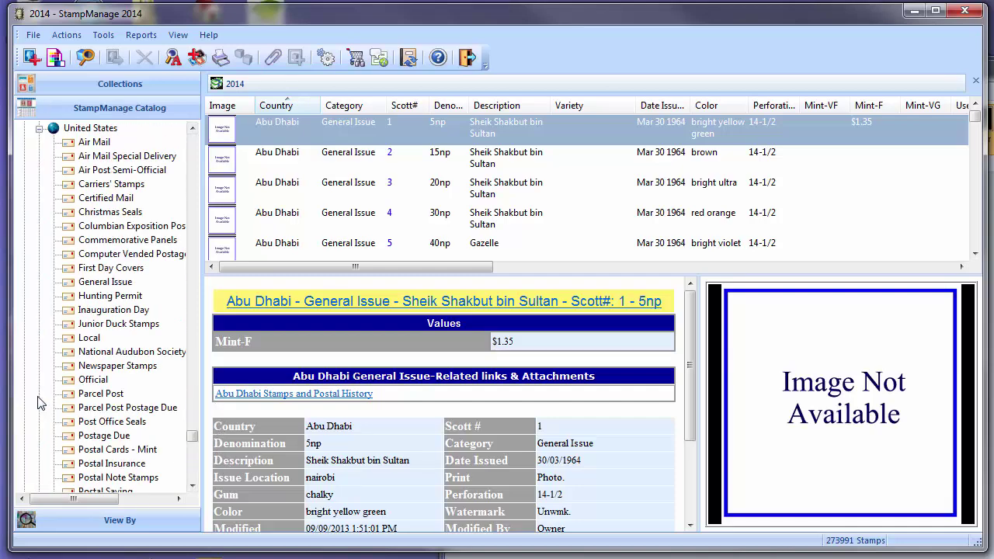
left_click(94, 143)
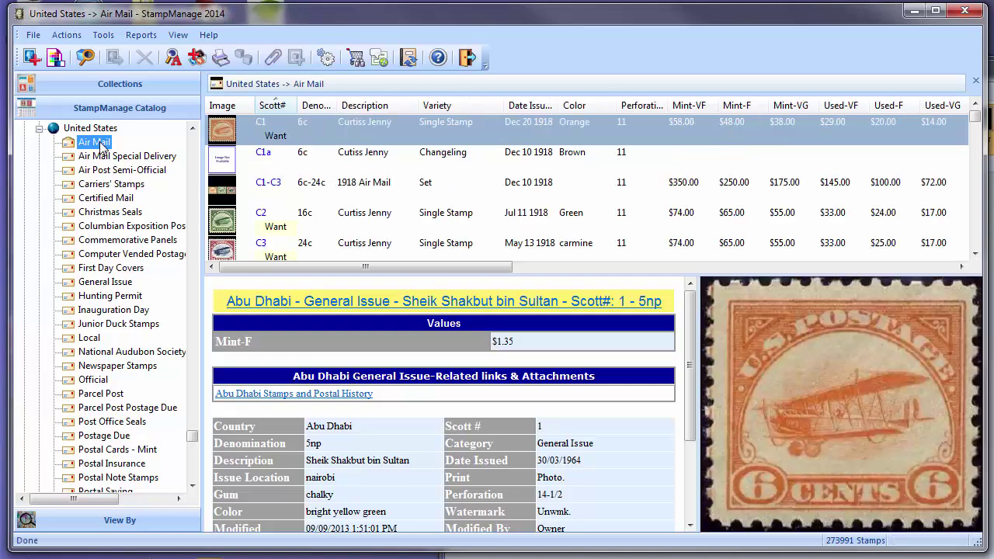
Step: Preview the First Day Cover Checklist database report for United States Air Mail on screen for all pages, and close the preview
right_click(101, 146)
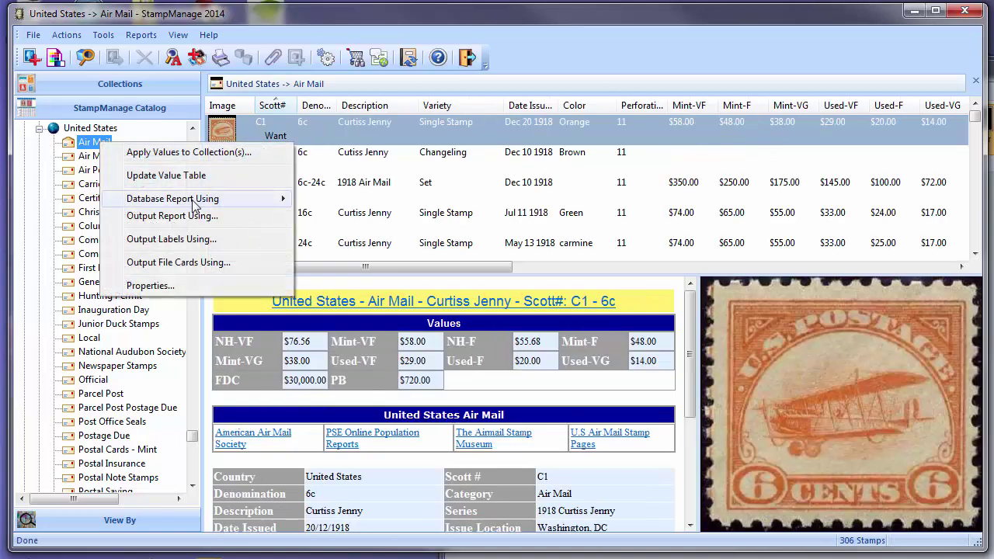
mouse_move(192, 201)
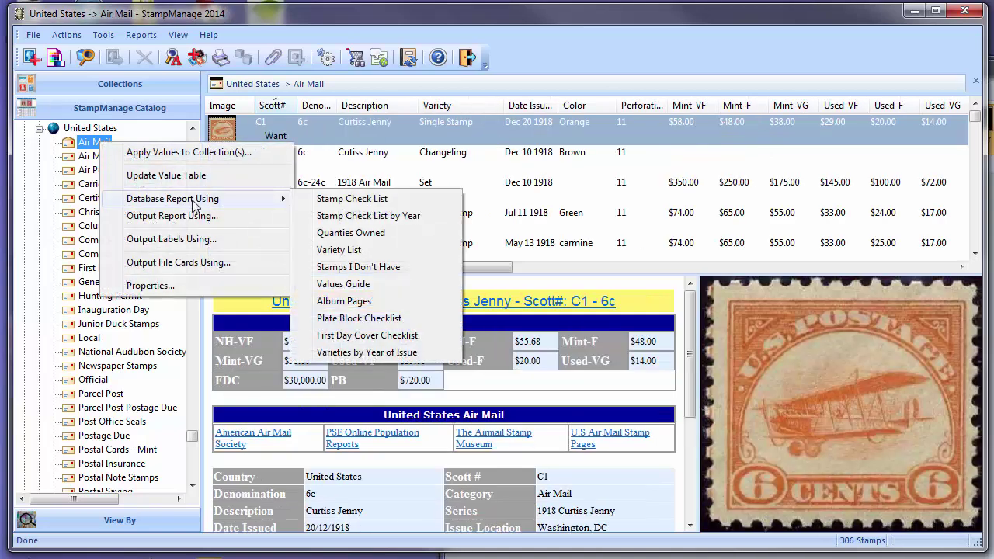
left_click(414, 336)
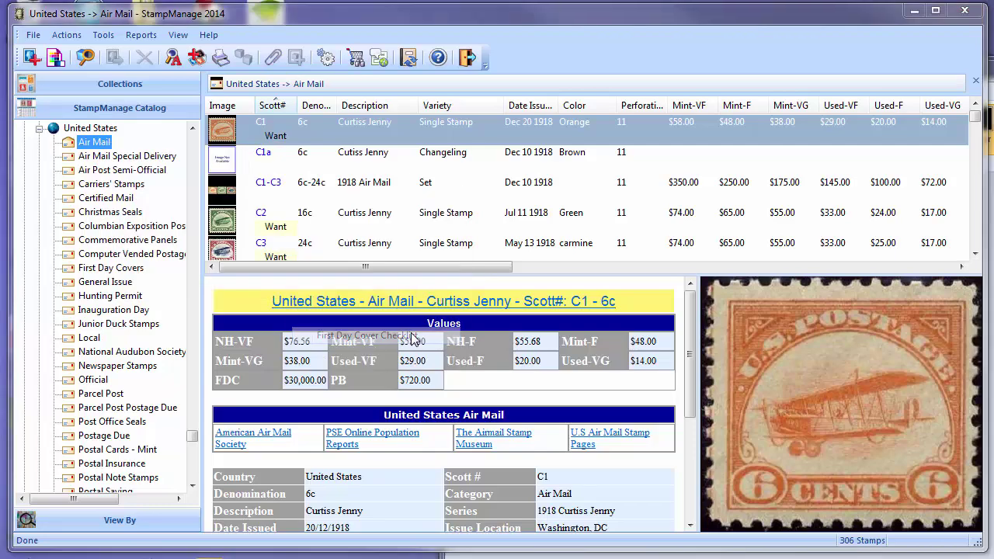
left_click(737, 229)
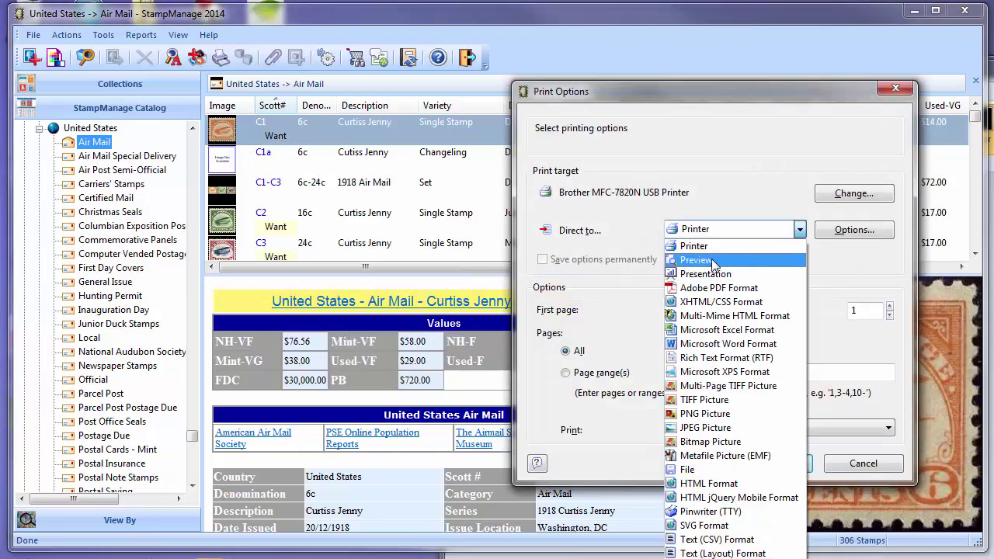
left_click(738, 258)
left_click(772, 463)
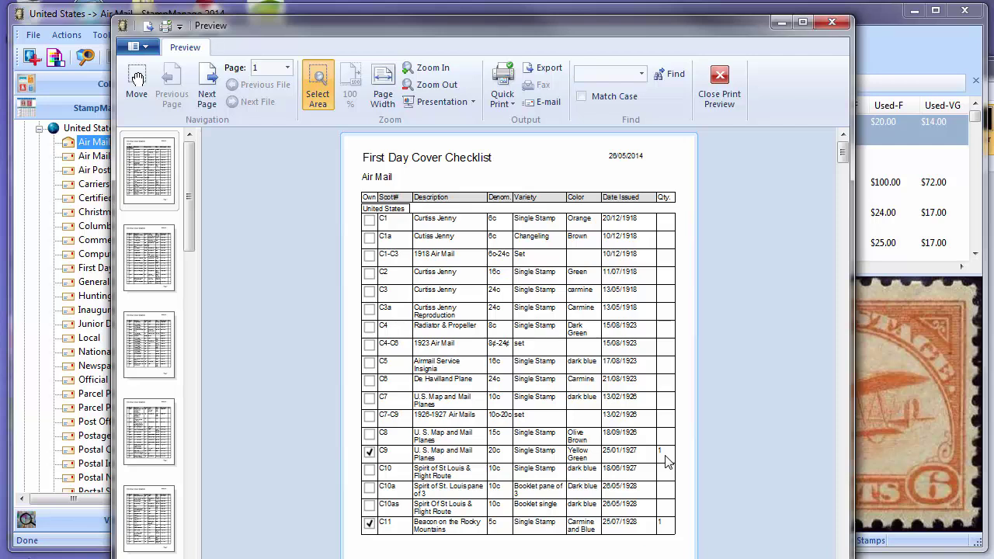
left_click(835, 24)
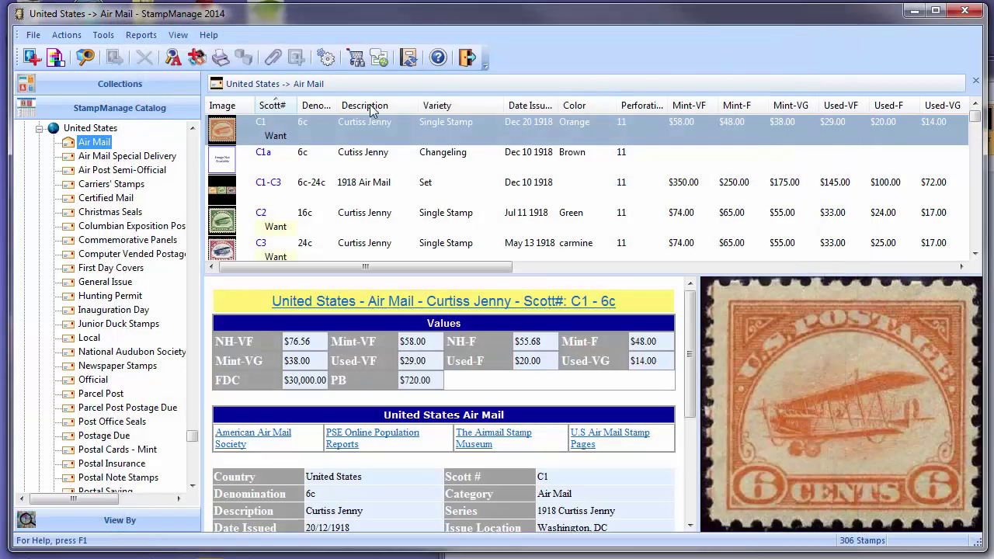
Step: Search bidStart for first day covers of the 20c U. S. Map and Mail Planes stamp, Scott# C9, and open the 1927 DC Cancel listing
scroll(981, 235, "down", 3)
left_click(976, 239)
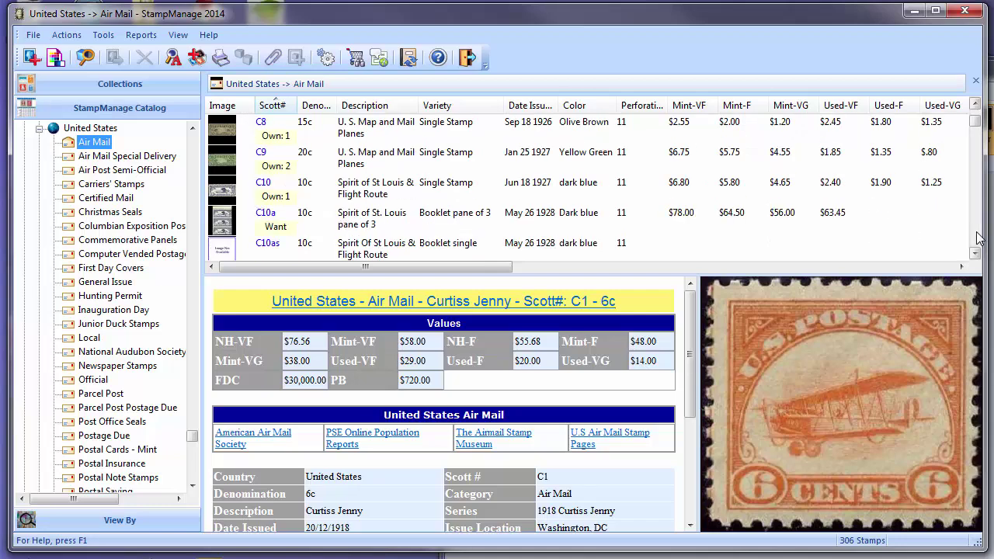
left_click(316, 162)
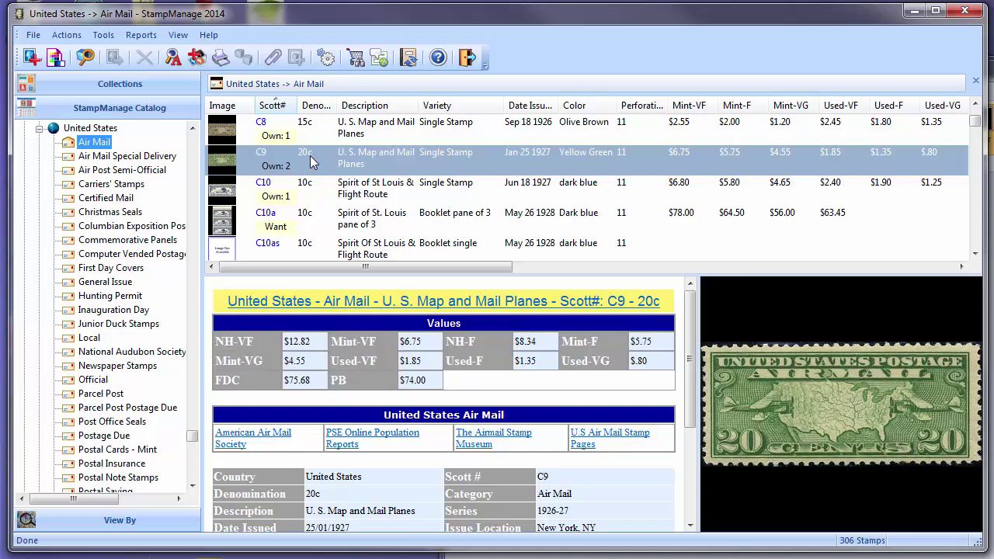
right_click(310, 155)
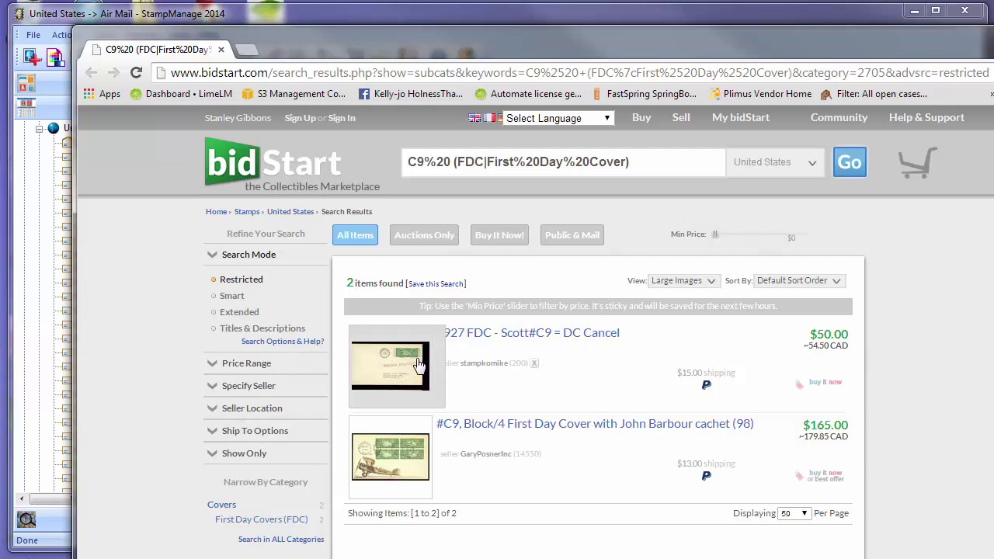
mouse_move(396, 373)
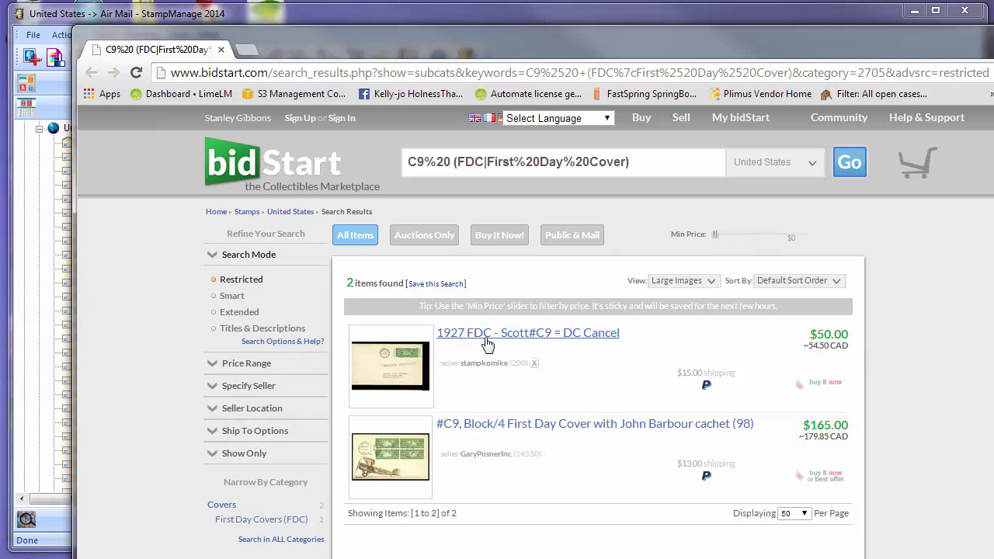
left_click(397, 374)
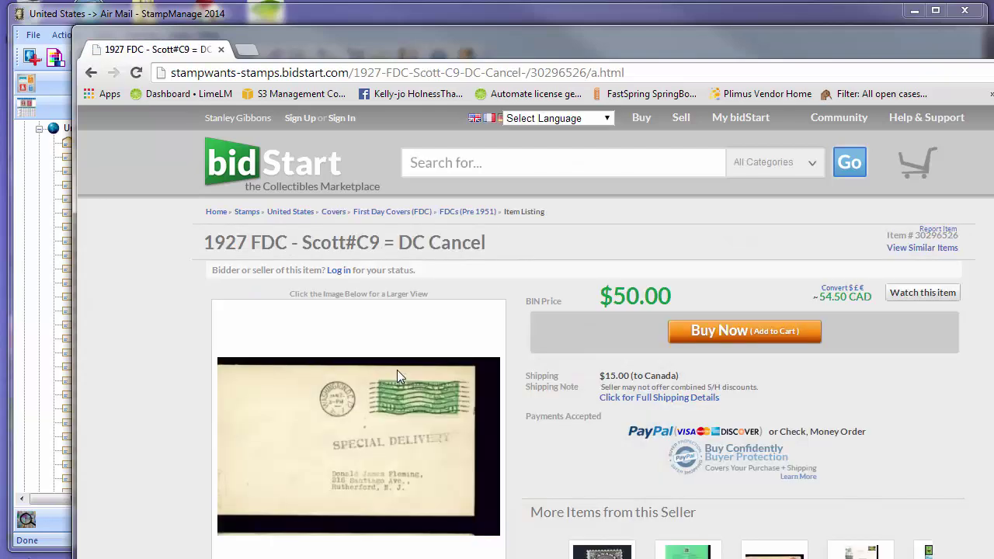